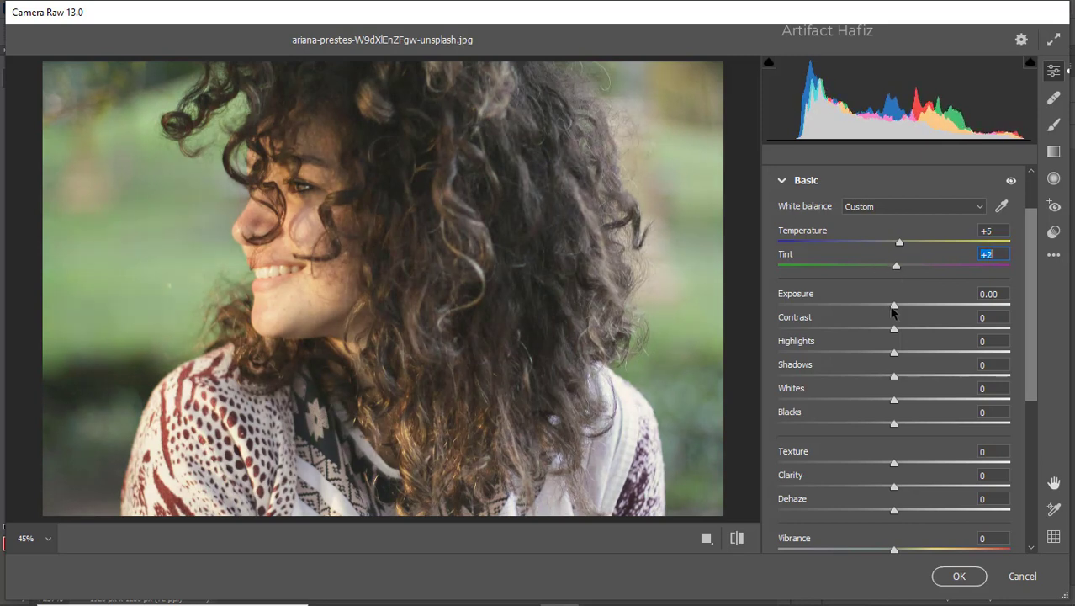
- Set the photo's Exposure to -0.15, Contrast +19, Highlights -38, Shadows +27 and Blacks -42
left_click_drag(892, 308, 853, 354)
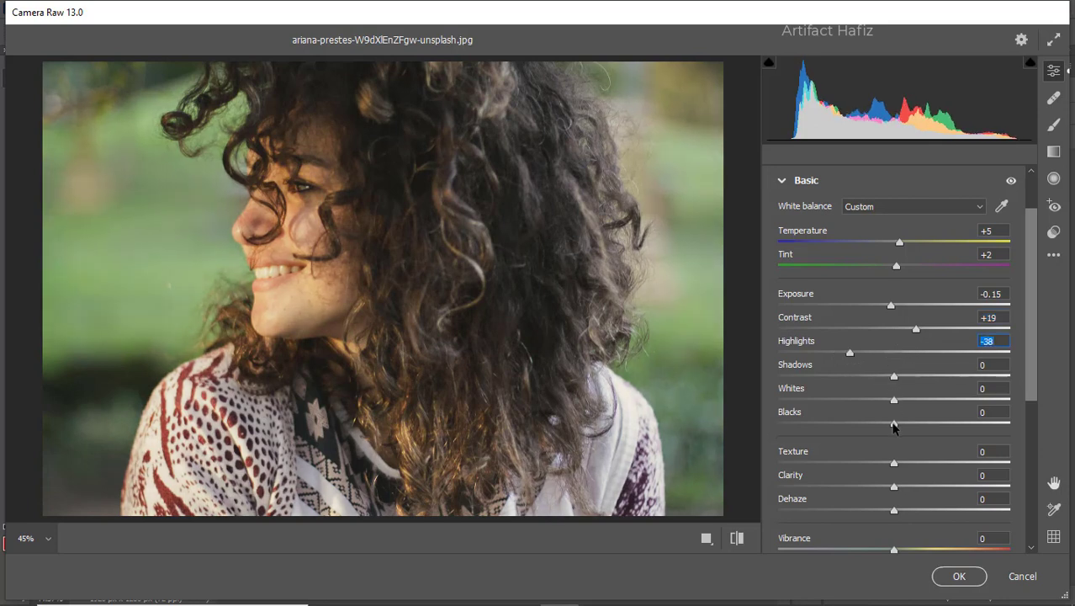
left_click_drag(894, 427, 841, 430)
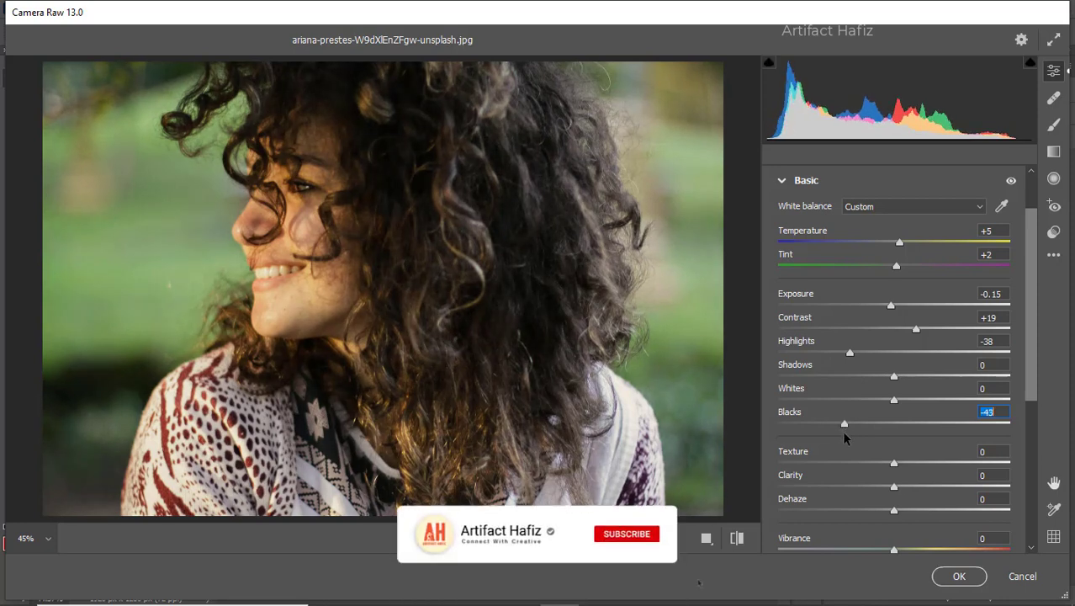
left_click_drag(896, 379, 922, 383)
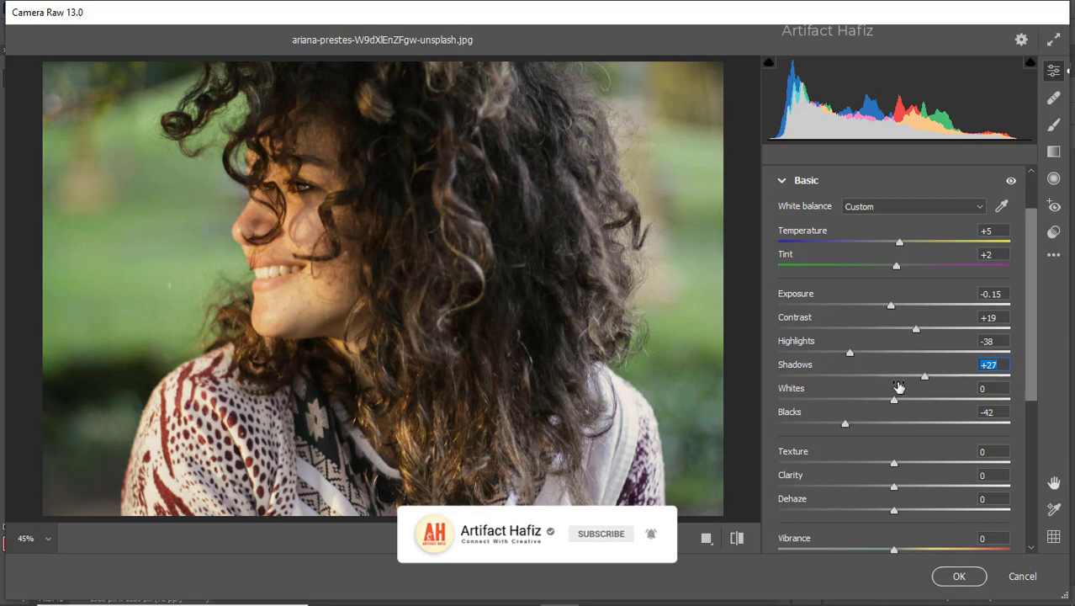
- Set Texture to +7, Clarity +8, Dehaze +6, Vibrance +33 and Saturation -10
scroll(899, 386, "down", 2)
left_click_drag(893, 389, 902, 413)
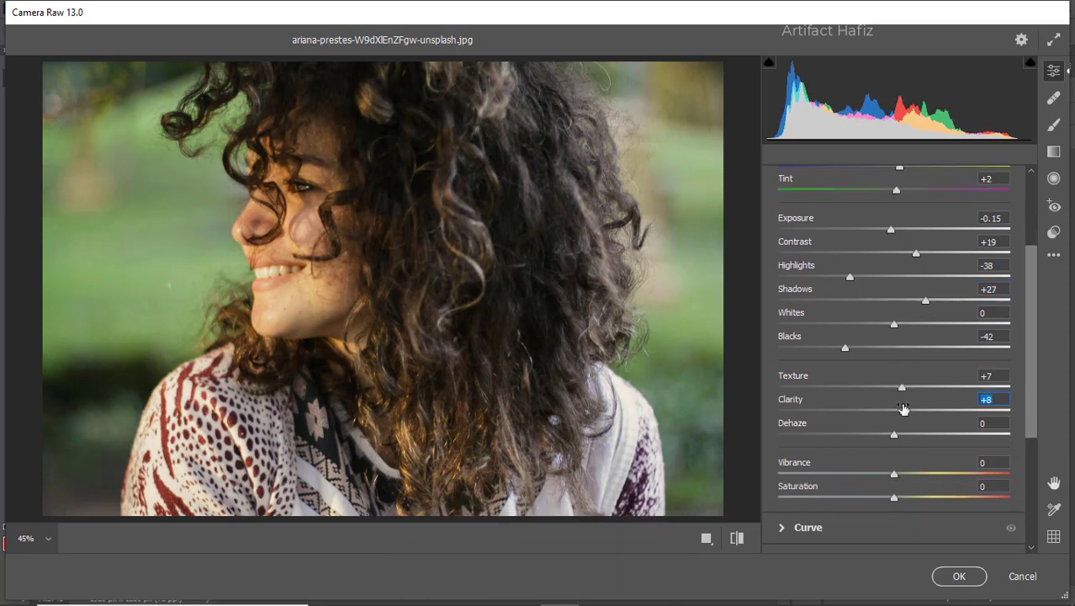
scroll(903, 409, "down", 3)
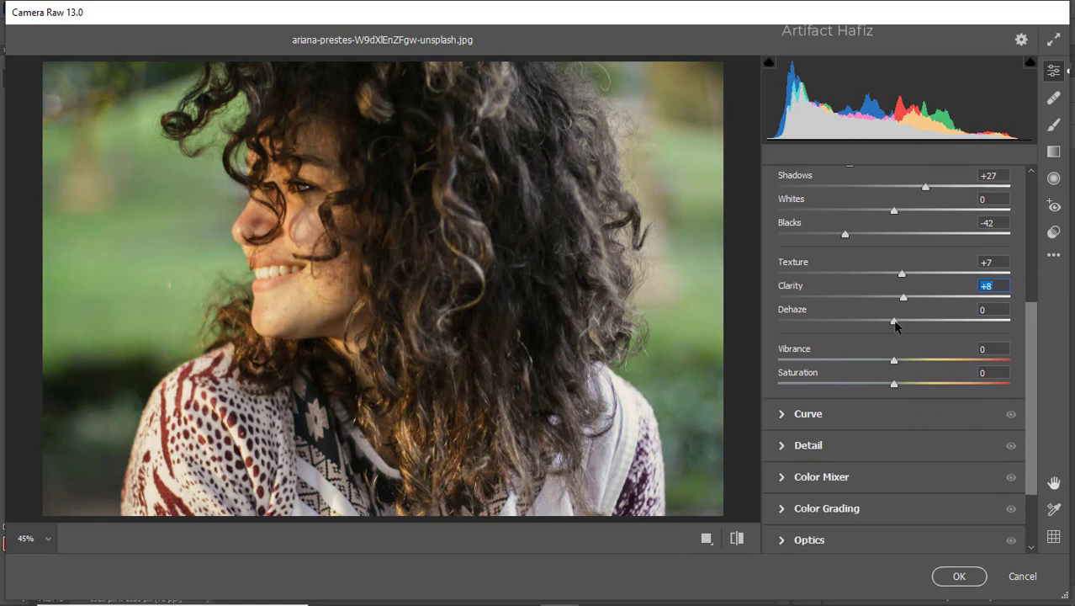
left_click_drag(895, 325, 931, 362)
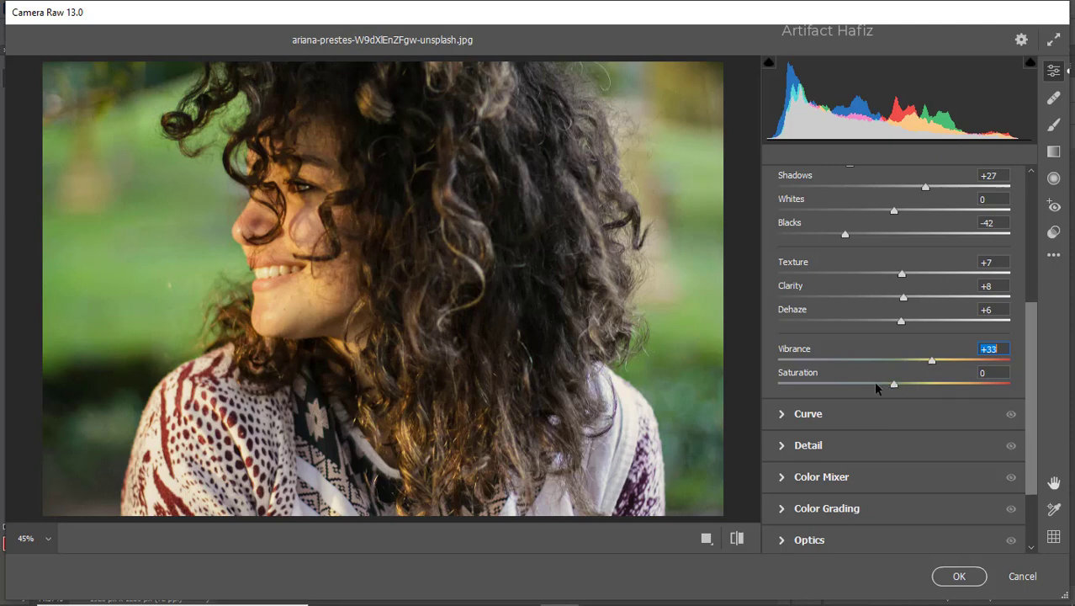
left_click_drag(896, 383, 883, 386)
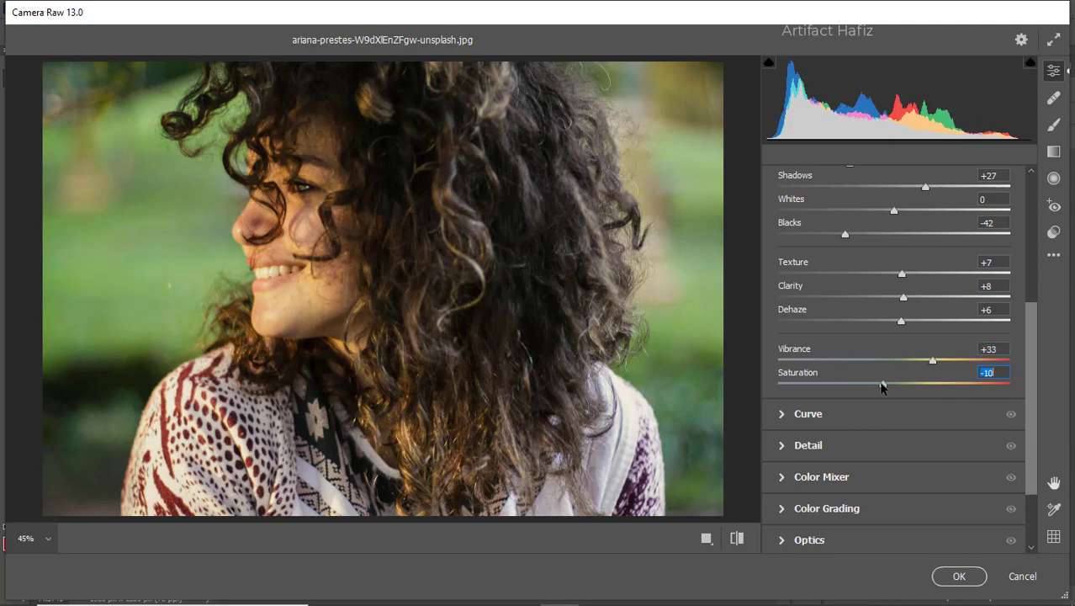
- Anchor the main tone curve at its quarter and three-quarter points, shift its black point to input 3, and raise the blue curve's black point to output 8
left_click(808, 414)
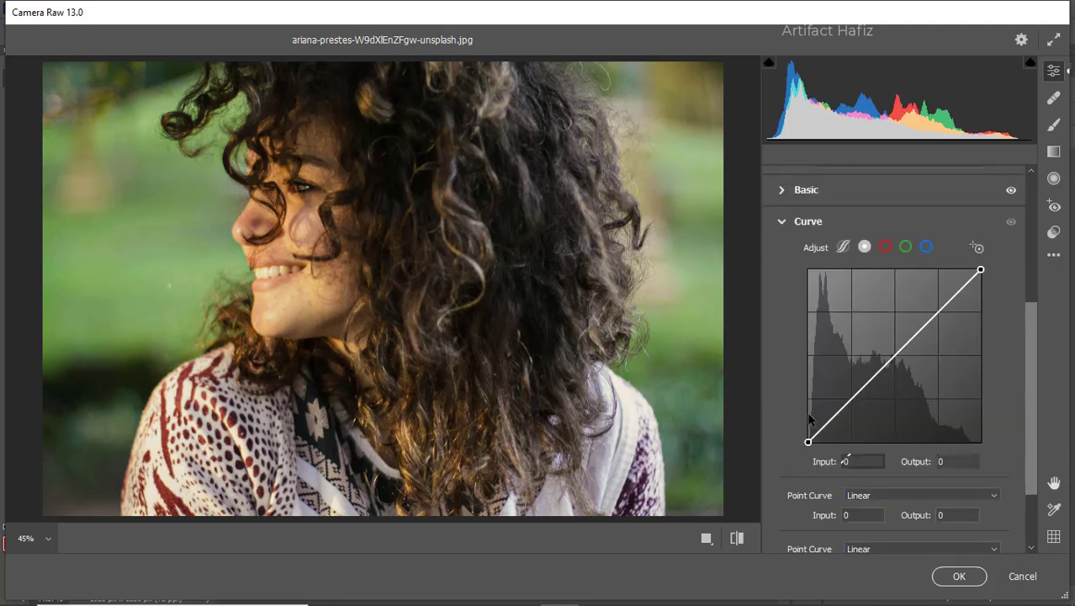
left_click(852, 395)
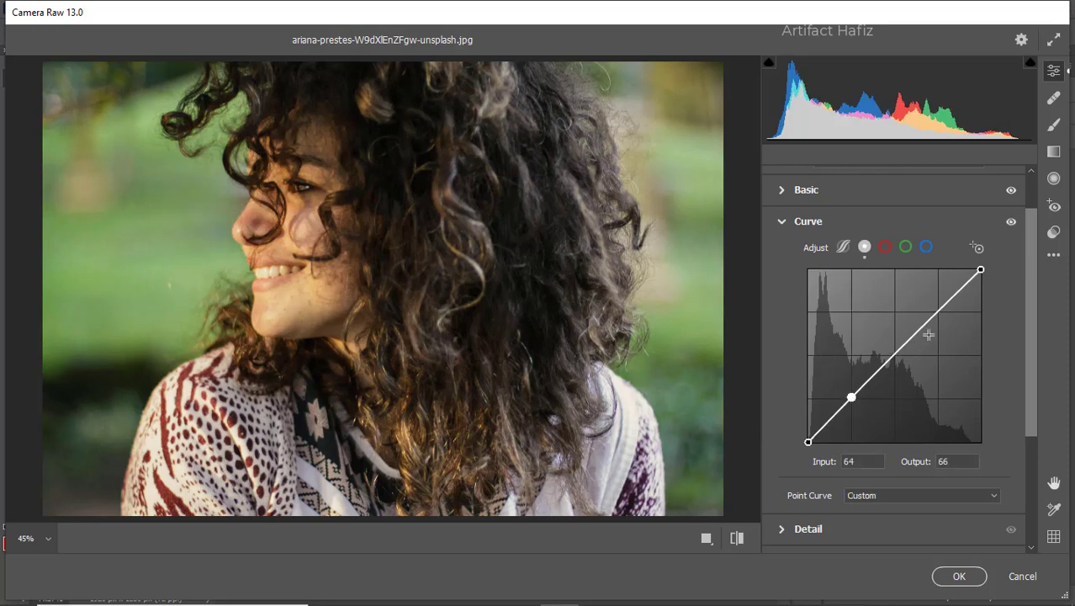
left_click_drag(935, 315, 937, 311)
left_click_drag(809, 442, 811, 442)
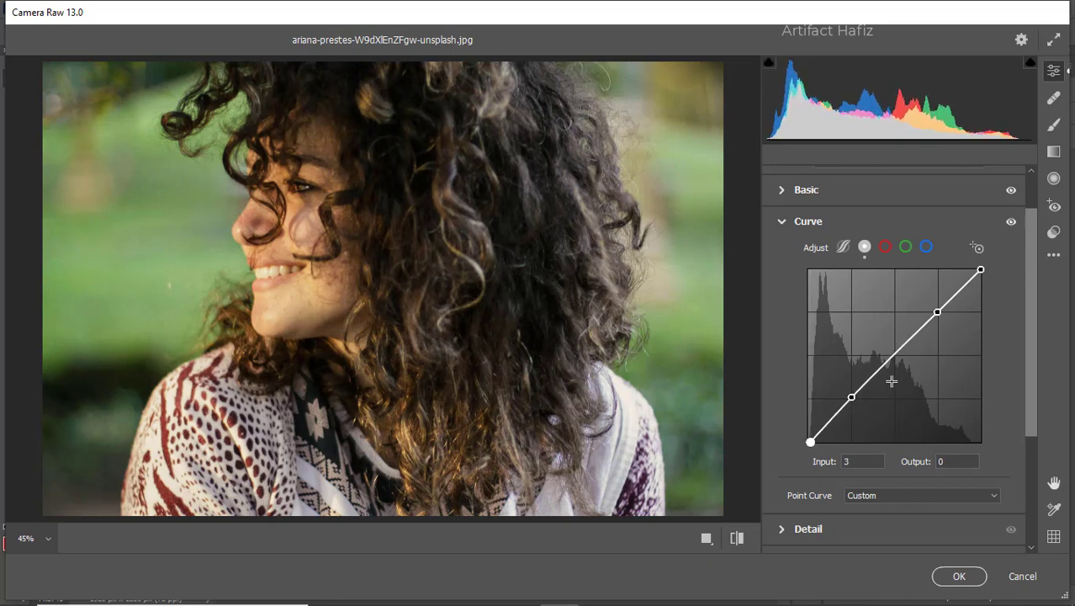
left_click(927, 247)
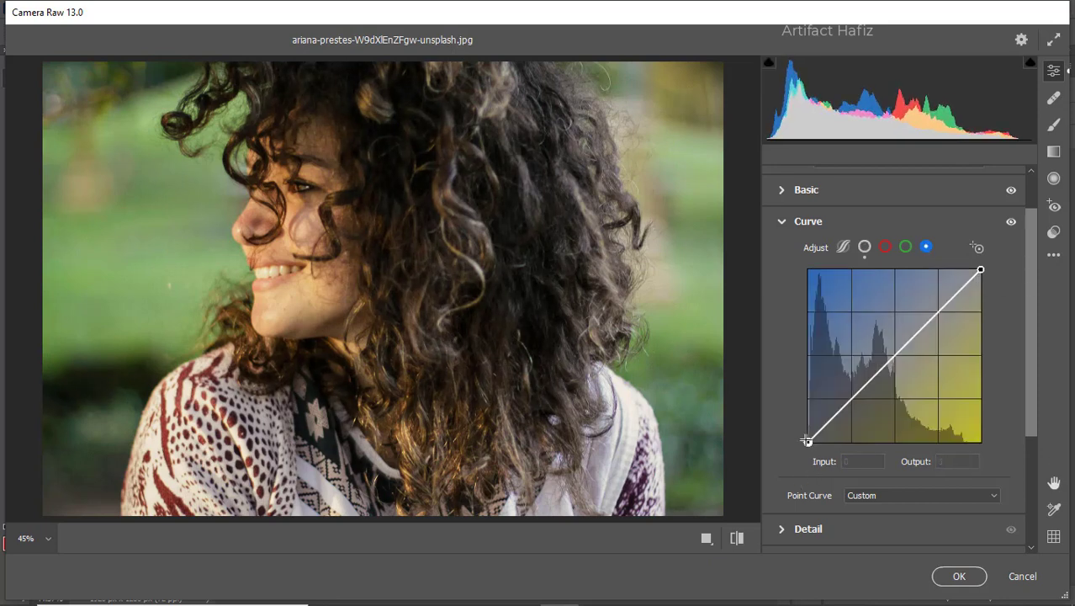
left_click_drag(808, 441, 807, 437)
- Set Sharpening to 25, Noise Reduction to 6 and Color Noise Reduction to 15
scroll(878, 421, "down", 3)
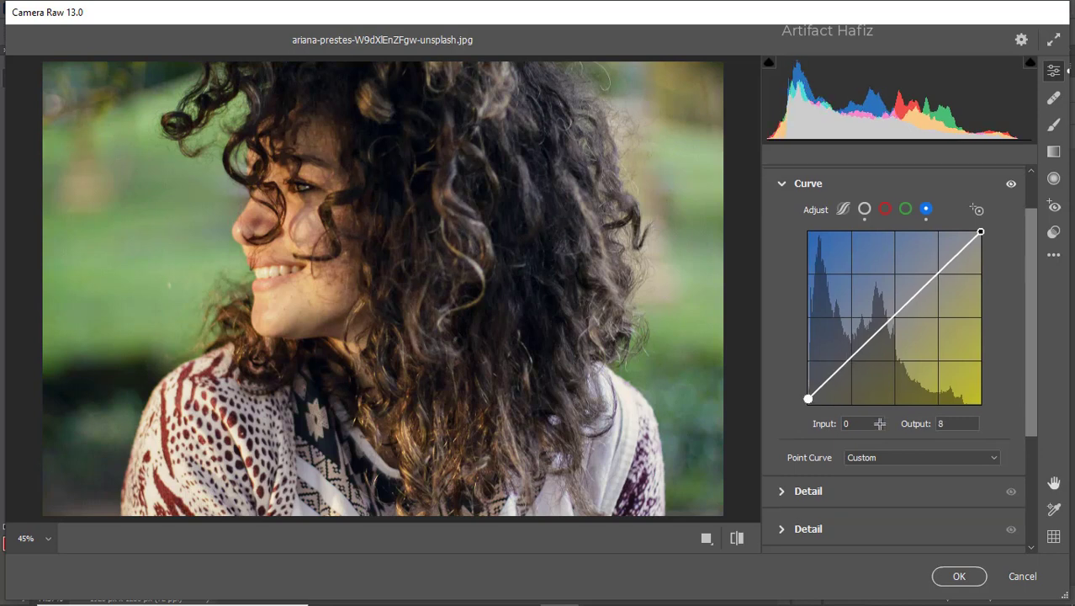
left_click(803, 379)
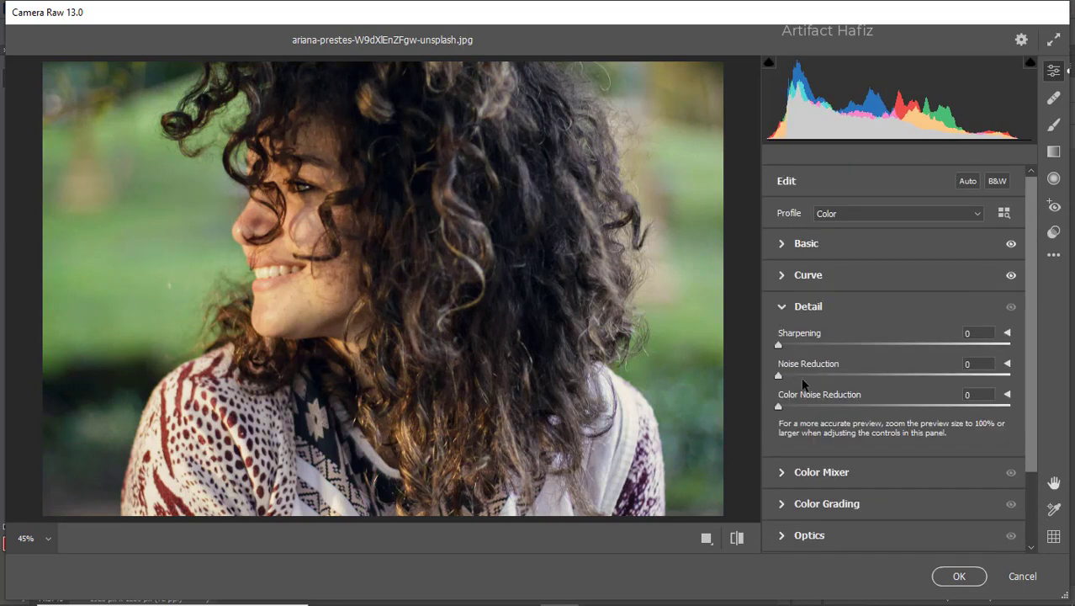
left_click_drag(780, 346, 820, 346)
left_click_drag(779, 382, 811, 409)
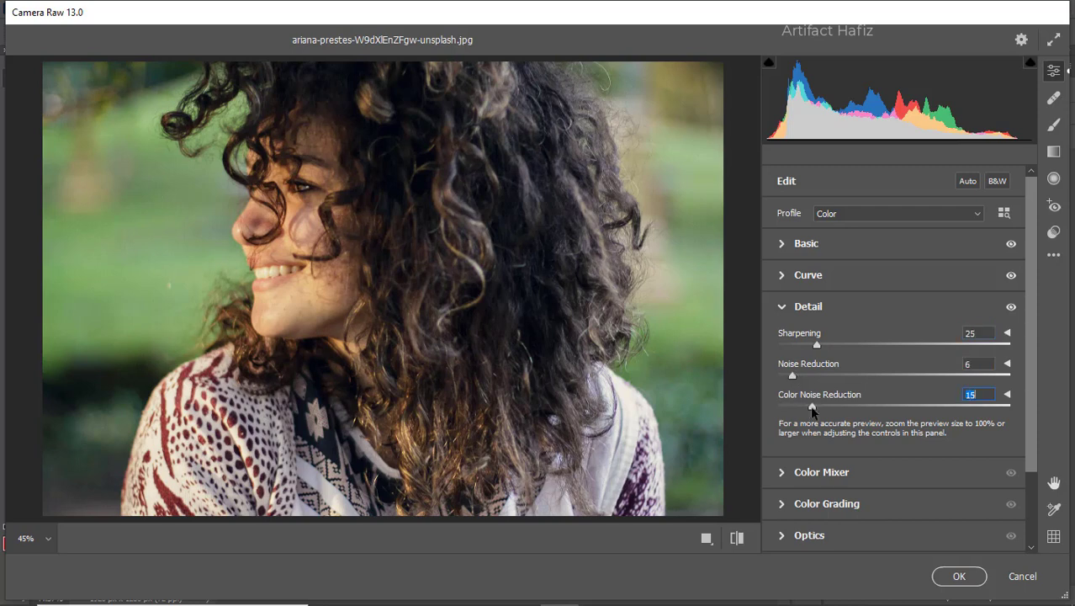
- Set the HSL saturation to Reds +33, Oranges +37, Yellows -40, Greens -89, Aquas +27 and Blues +16
left_click(805, 471)
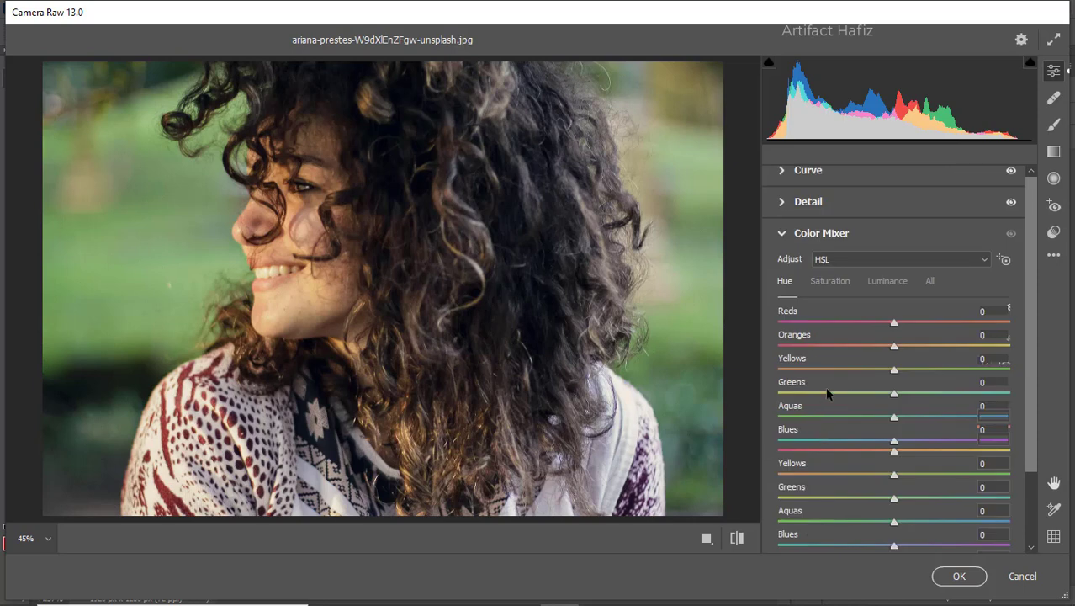
left_click(830, 282)
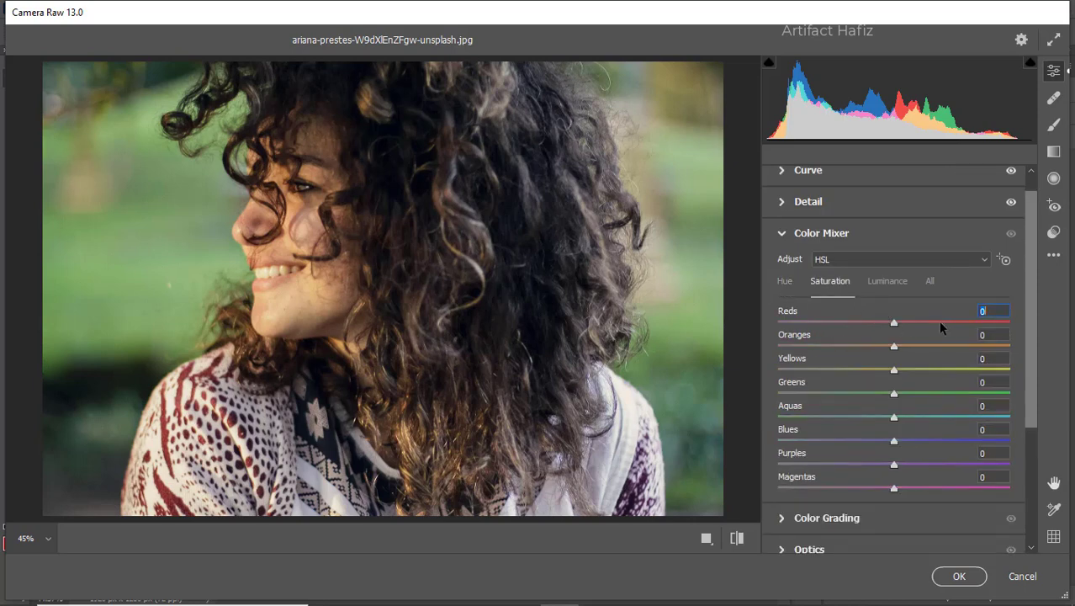
left_click_drag(998, 326, 833, 372)
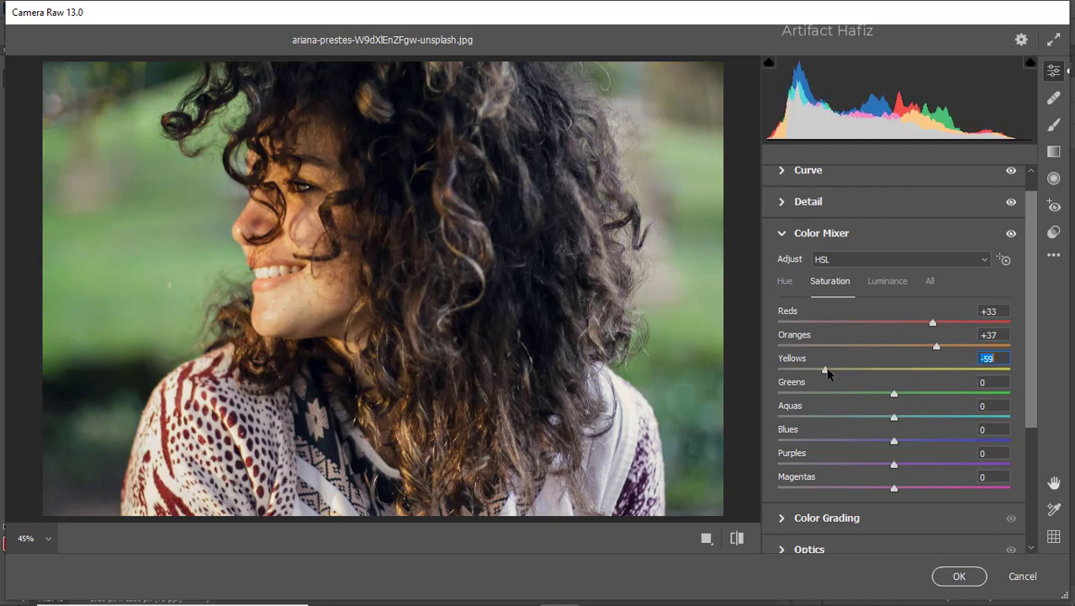
left_click_drag(894, 395, 791, 396)
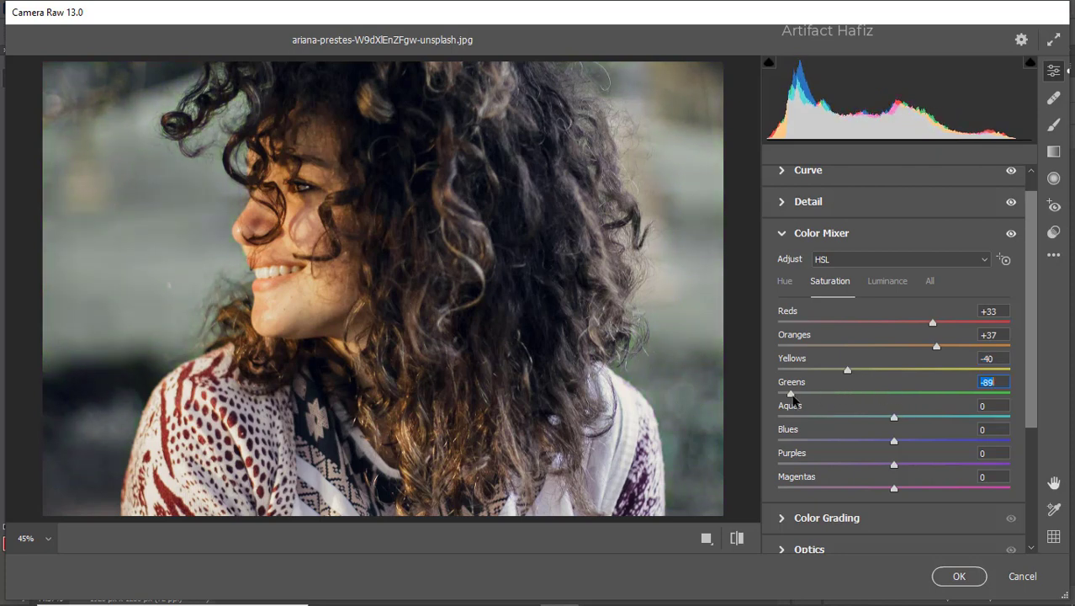
left_click_drag(894, 417, 912, 441)
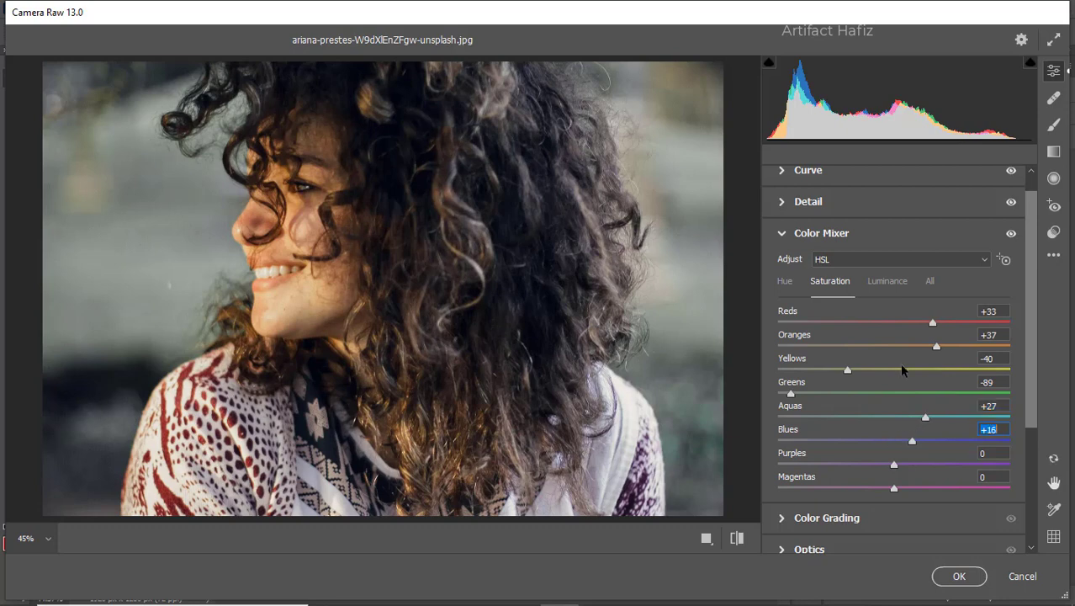
- Set the HSL luminance to Oranges -10, Yellows -4, Greens -13, Aquas -37 and Blues -18
left_click(872, 280)
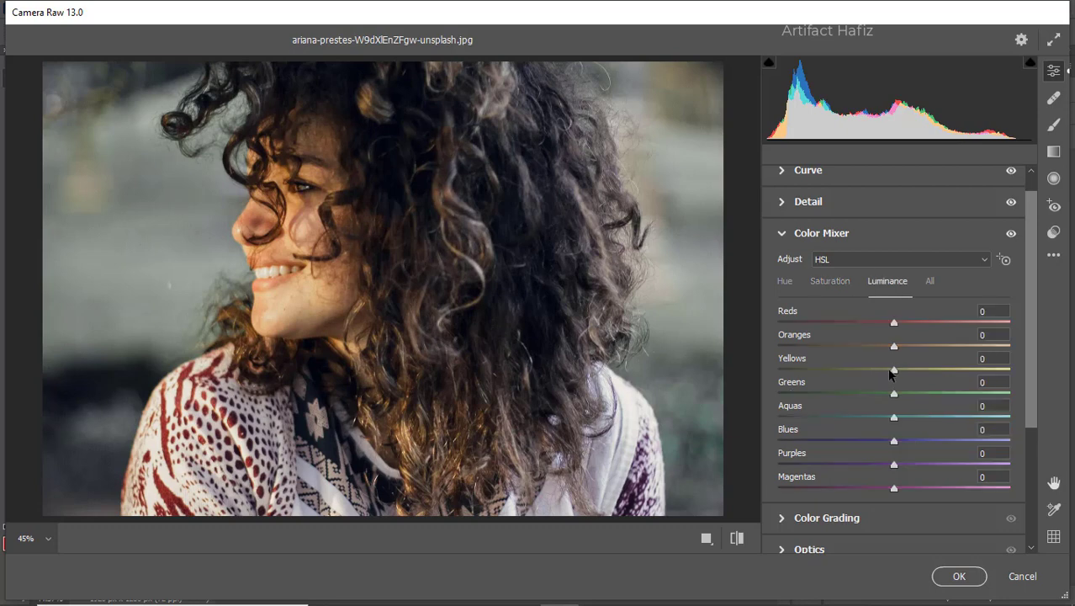
left_click_drag(894, 370, 882, 345)
double_click(901, 346)
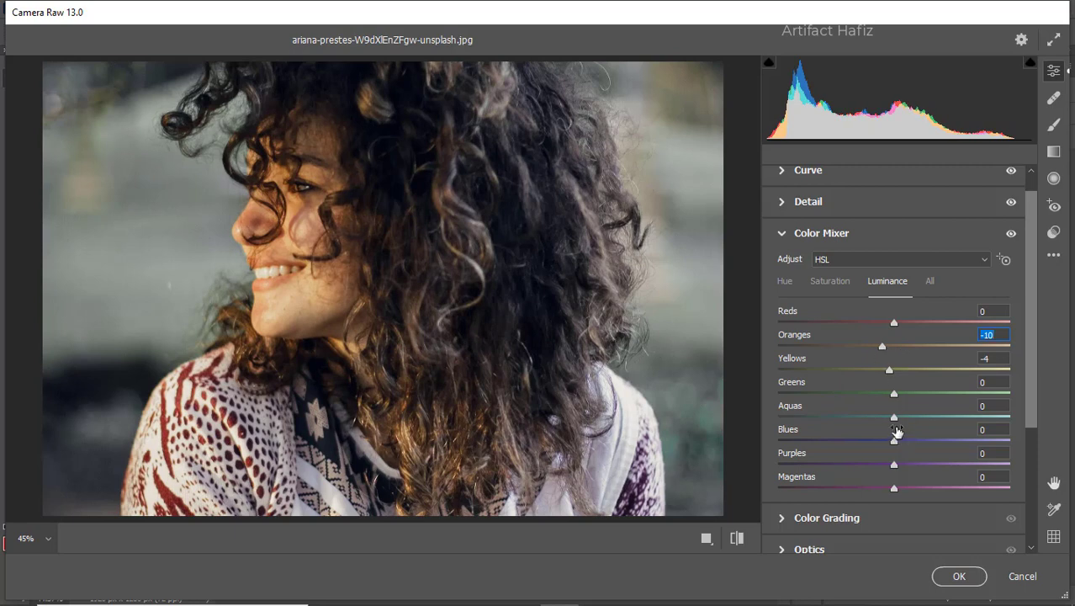
mouse_move(894, 393)
left_mouse_down()
mouse_move(836, 391)
mouse_move(880, 392)
left_mouse_up()
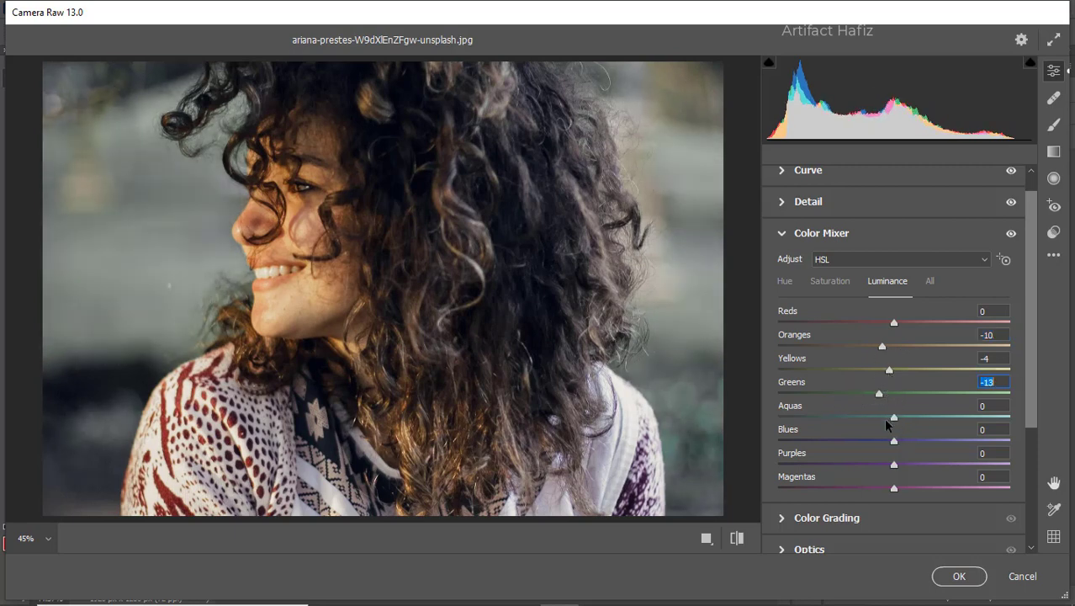
left_click_drag(867, 413, 868, 443)
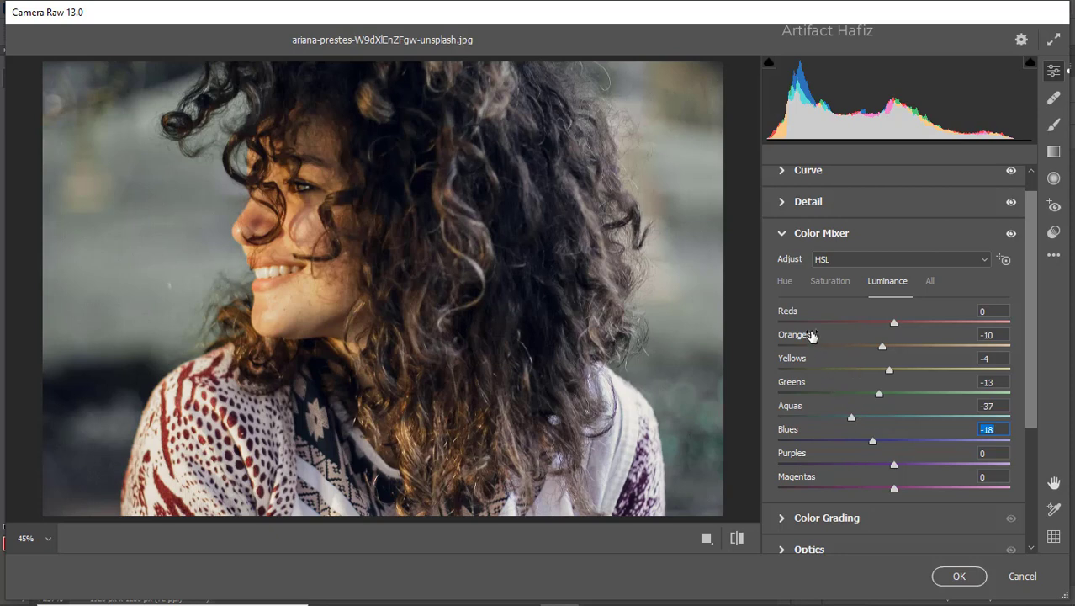
- Shift the HSL hue of Aquas to -45 and Blues to -76
left_click(793, 280)
left_click_drag(894, 417, 838, 417)
left_click_drag(893, 441, 804, 445)
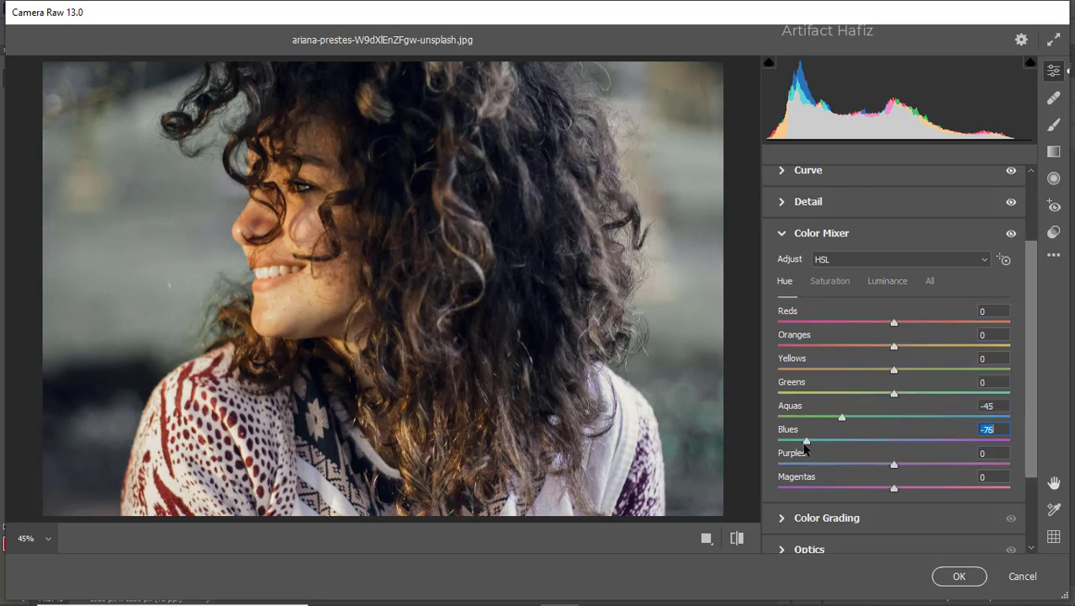
- Color grade the midtones to orange with hue 20 and saturation 9, the shadows to a slight blue and the highlights to a slight orange
scroll(906, 416, "down", 3)
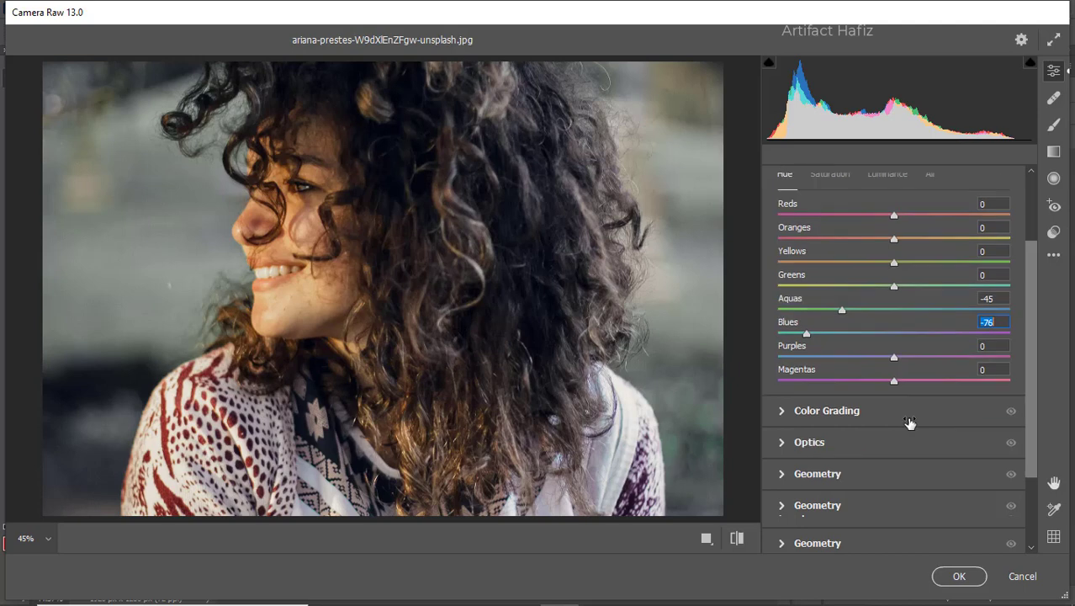
left_click(835, 409)
left_click_drag(894, 290, 934, 276)
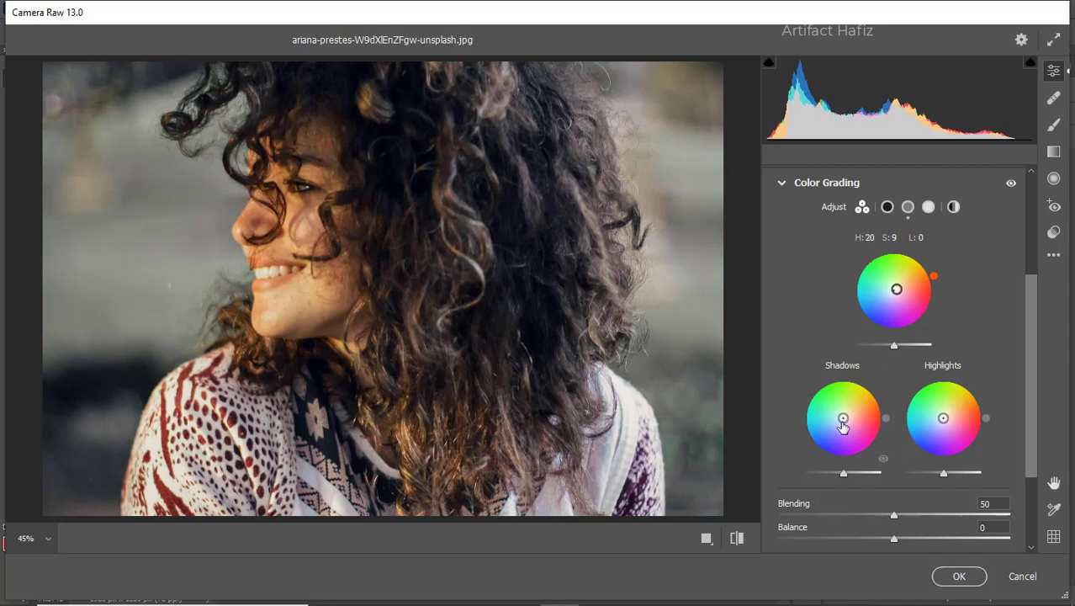
left_click_drag(843, 418, 841, 422)
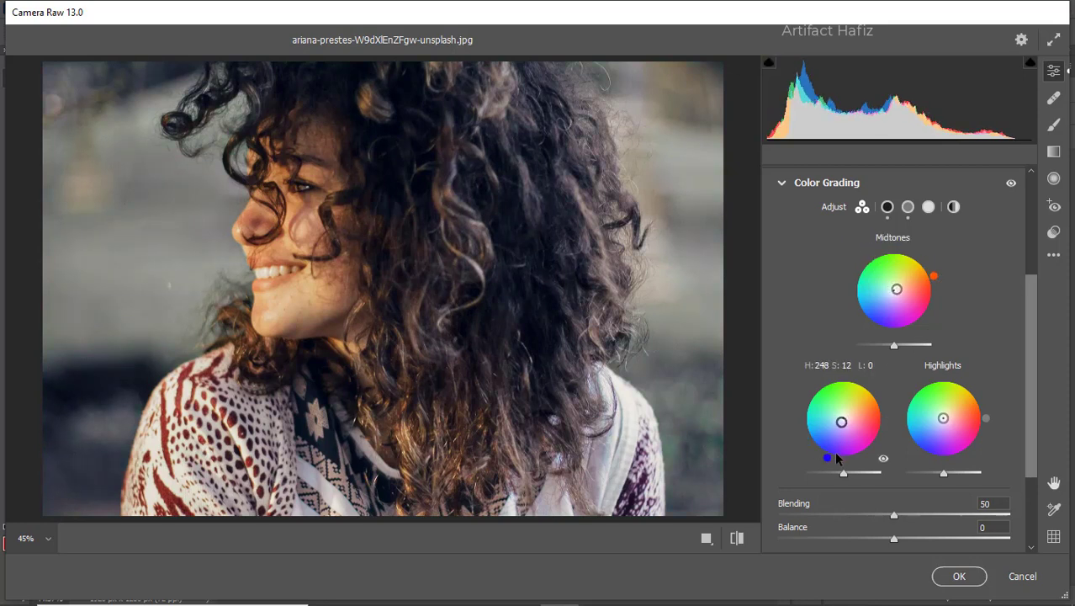
mouse_move(828, 459)
left_mouse_down()
mouse_move(810, 357)
mouse_move(815, 466)
left_mouse_up()
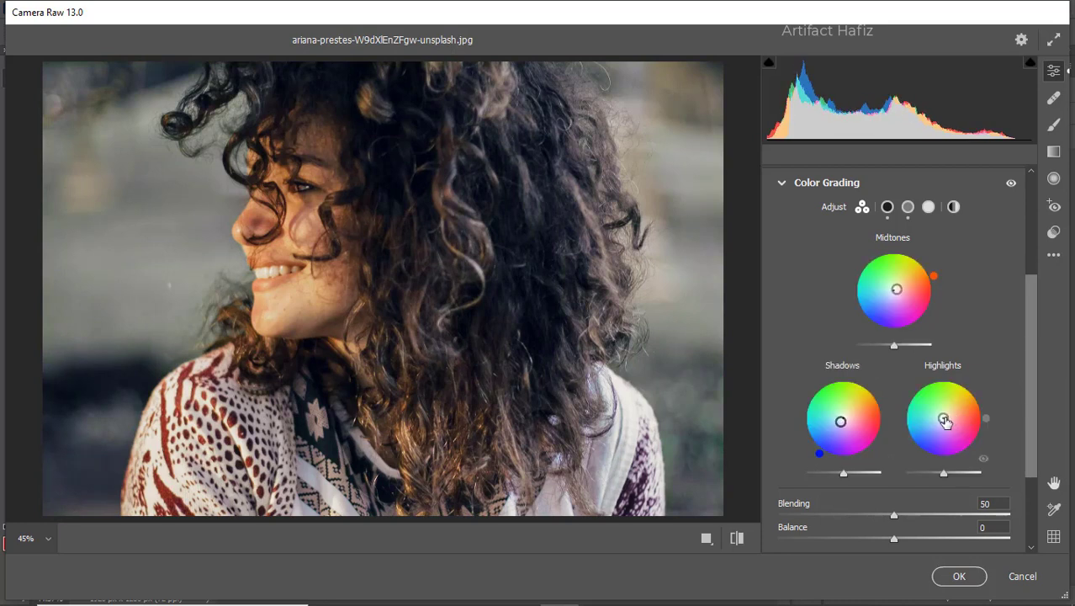
left_click_drag(945, 422, 965, 378)
- Add a Highlight Priority vignette of -14 with Midpoint 38, Roundness +67 and Feather 100
scroll(929, 362, "down", 3)
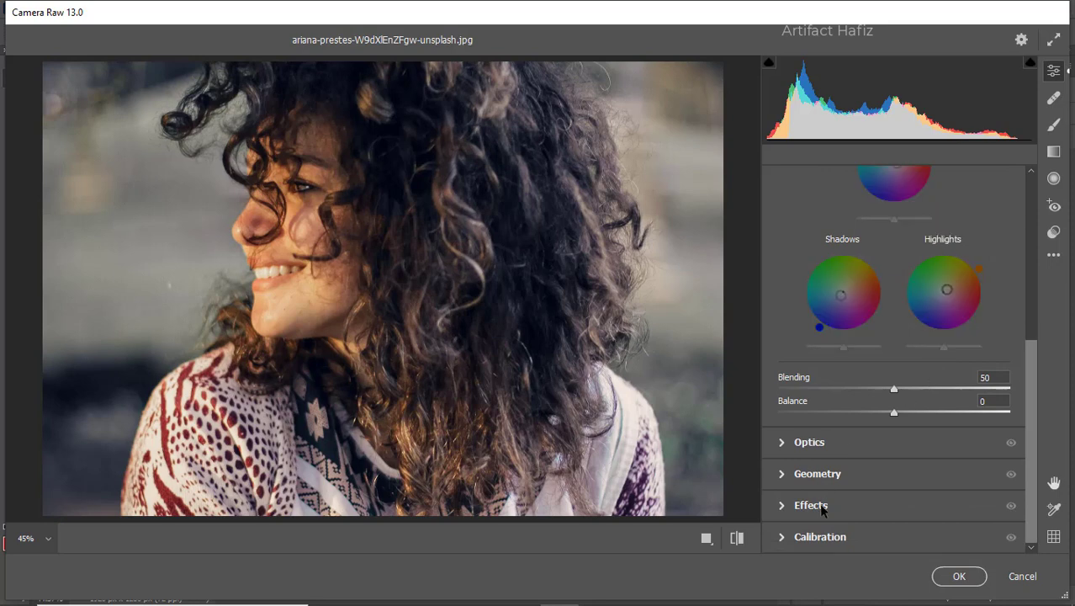
left_click(811, 505)
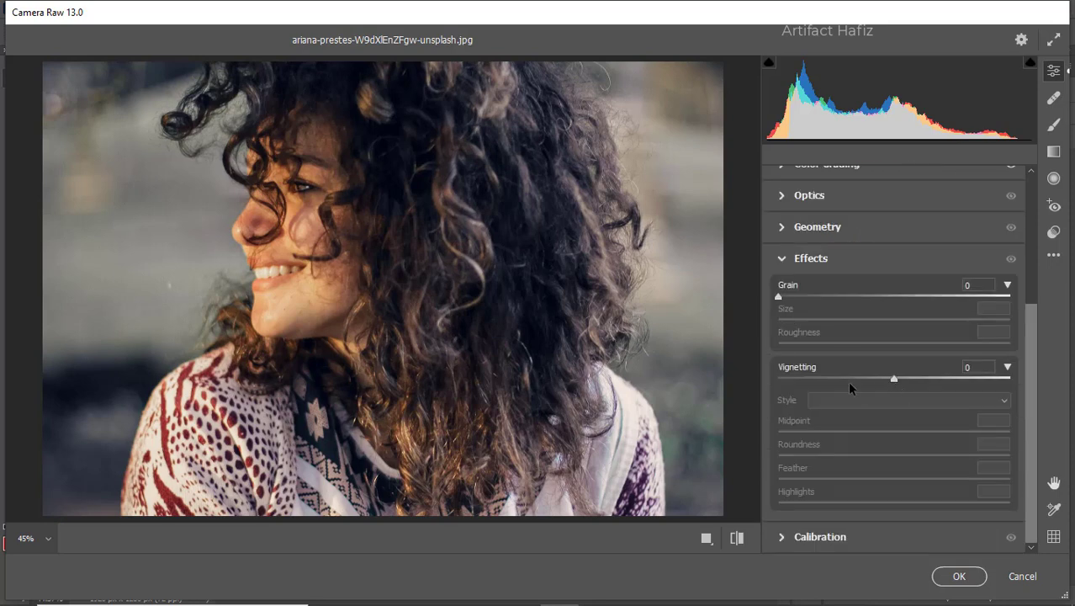
left_click_drag(894, 379, 864, 380)
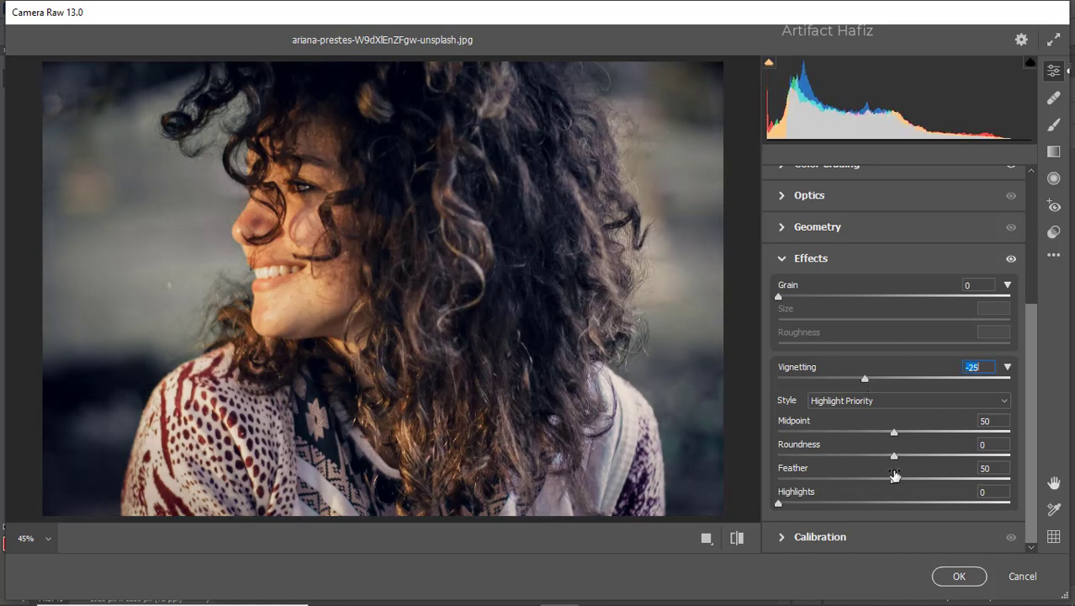
left_click_drag(893, 479, 1052, 481)
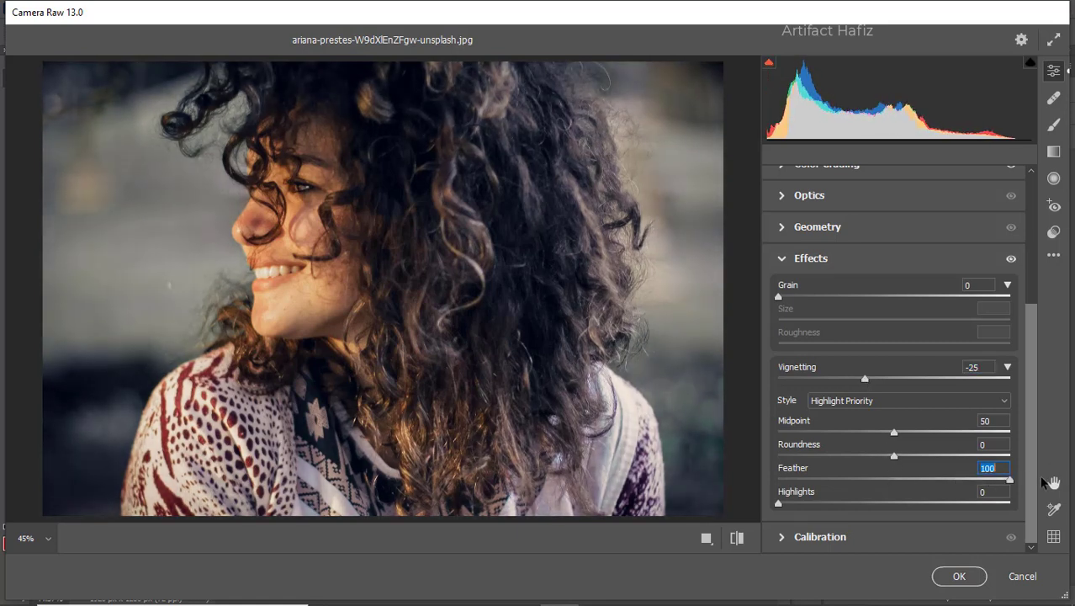
left_click_drag(898, 459, 976, 455)
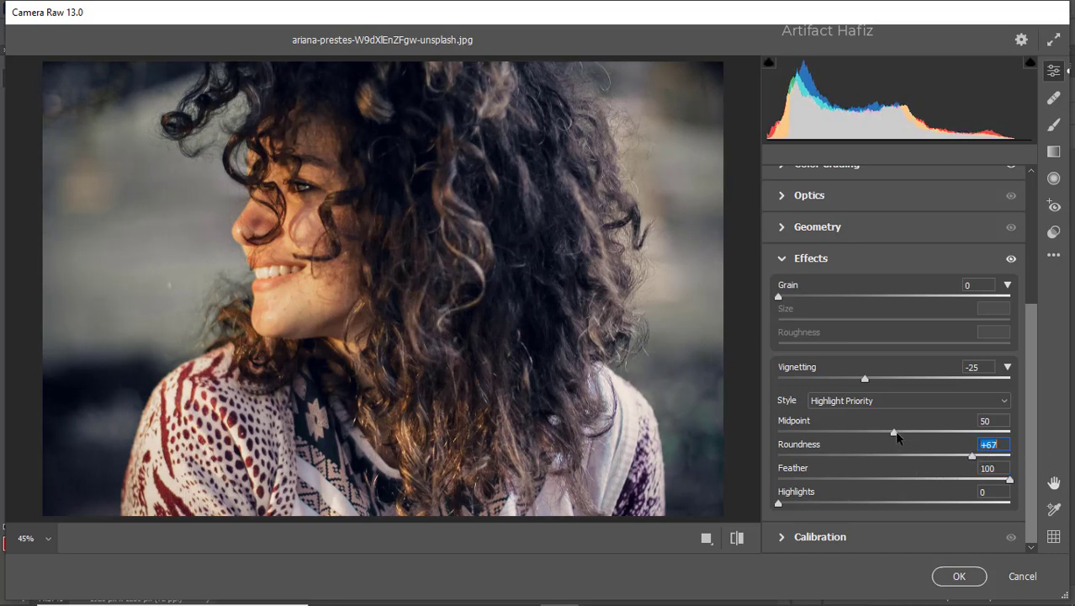
left_click_drag(895, 432, 867, 433)
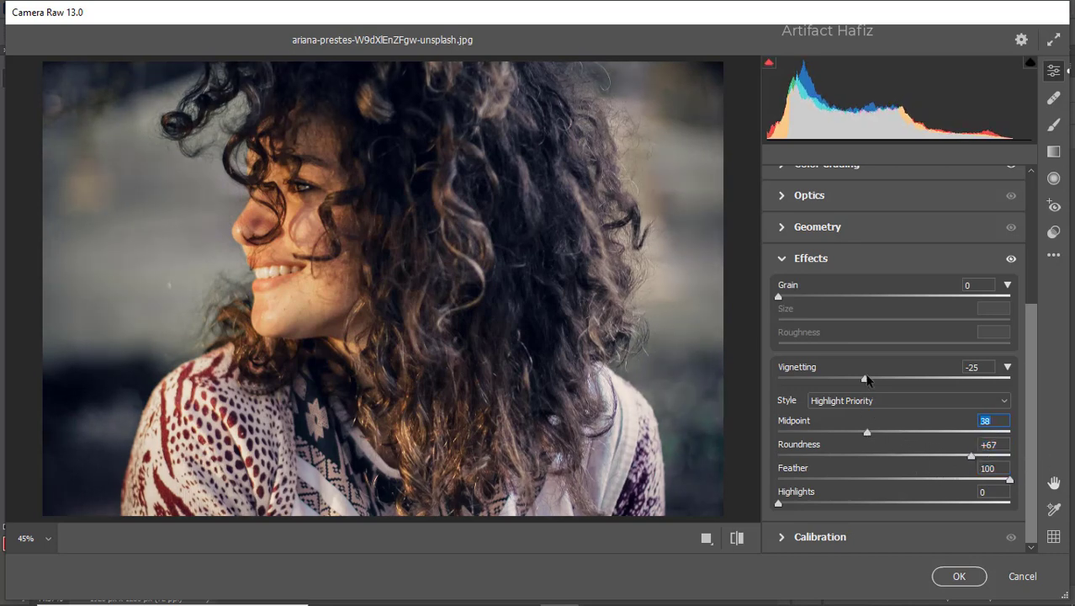
left_click_drag(866, 380, 877, 381)
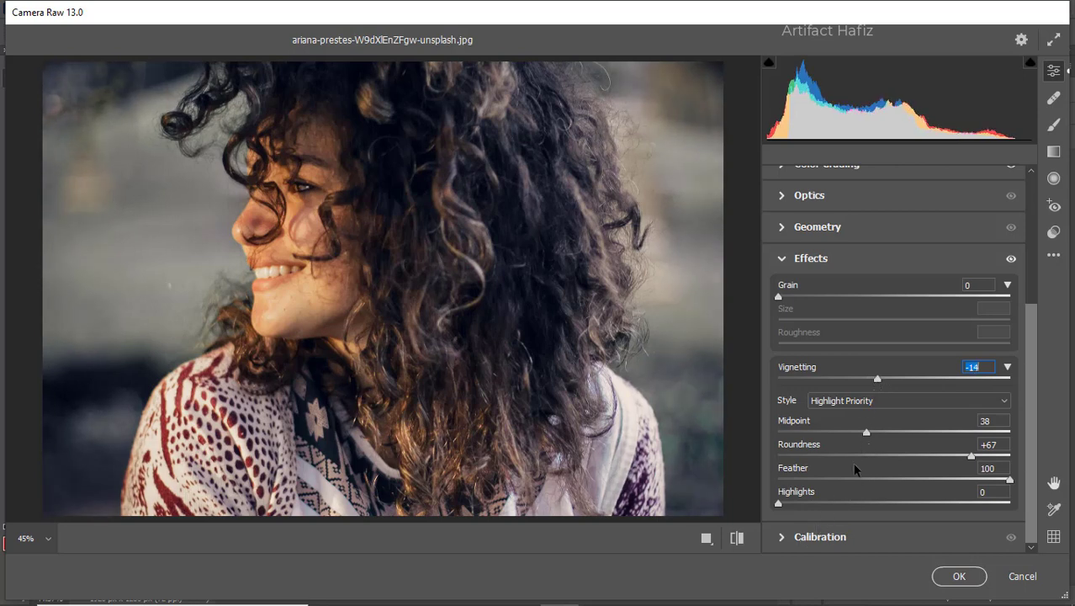
- Calibrate the primary saturation to Green +9, Red -11 and Blue +25
left_click(828, 537)
left_click_drag(918, 468, 904, 467)
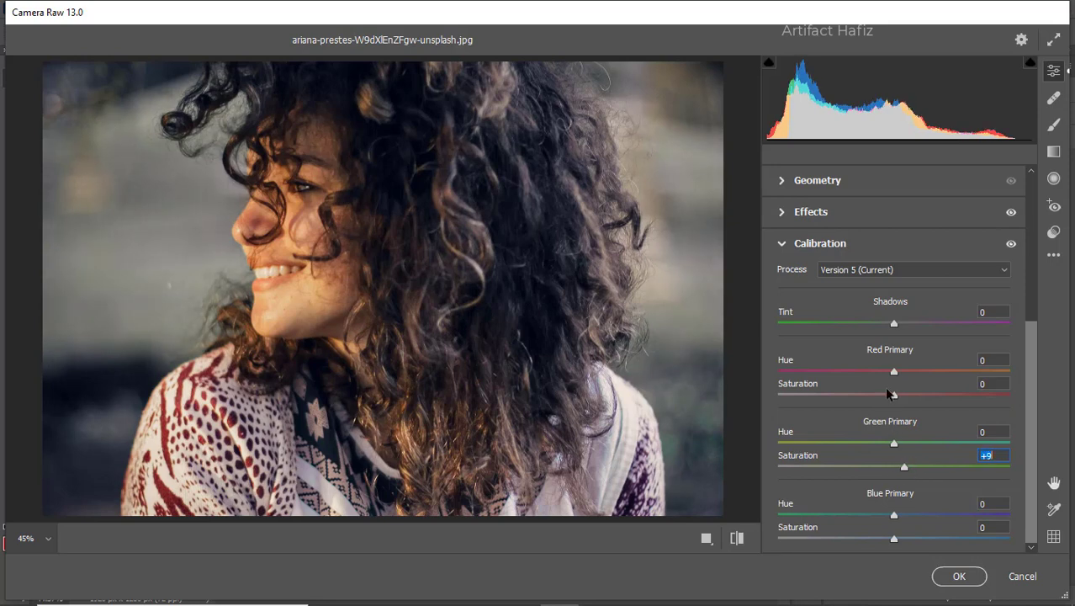
left_click_drag(893, 394, 880, 395)
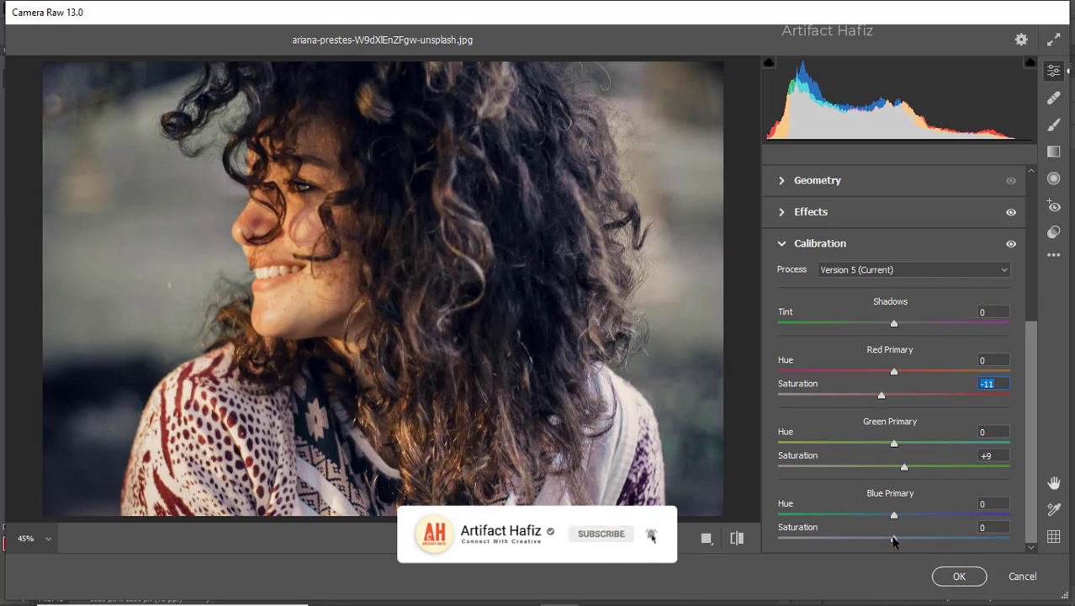
left_click_drag(893, 541, 906, 540)
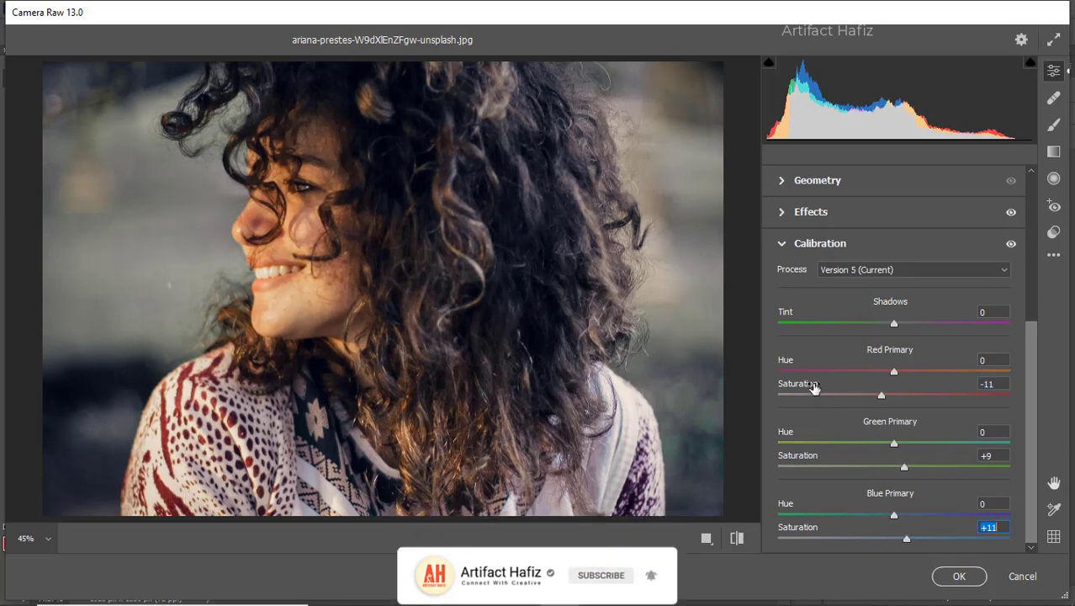
left_click_drag(907, 540, 924, 562)
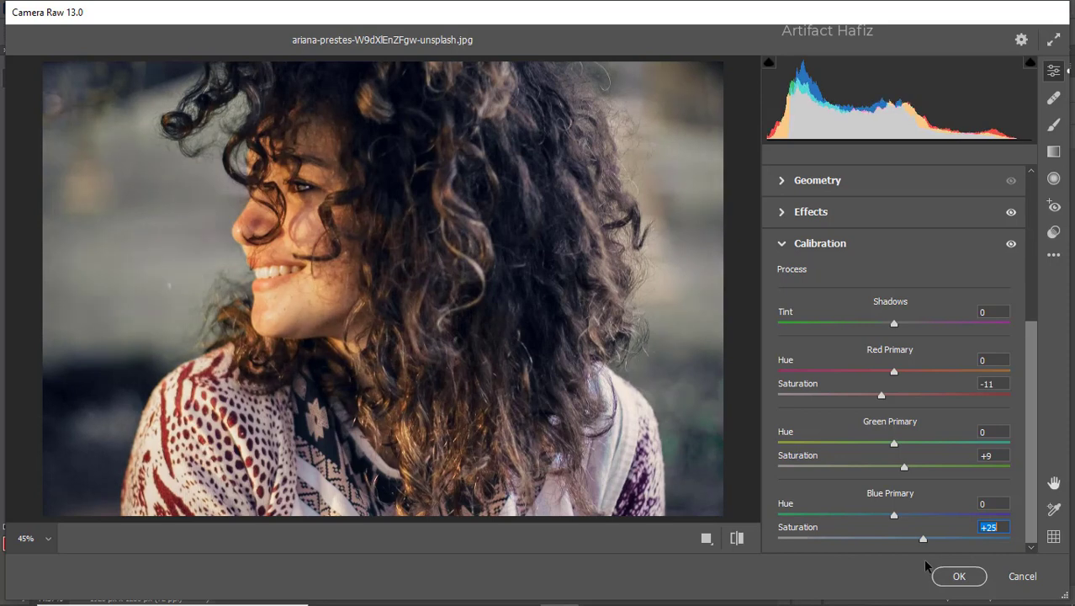
- Deepen the shadows on the RGB point curve with a point at input 73, output 59, and set the upper point to 195, 193
left_click_drag(1031, 351, 1028, 204)
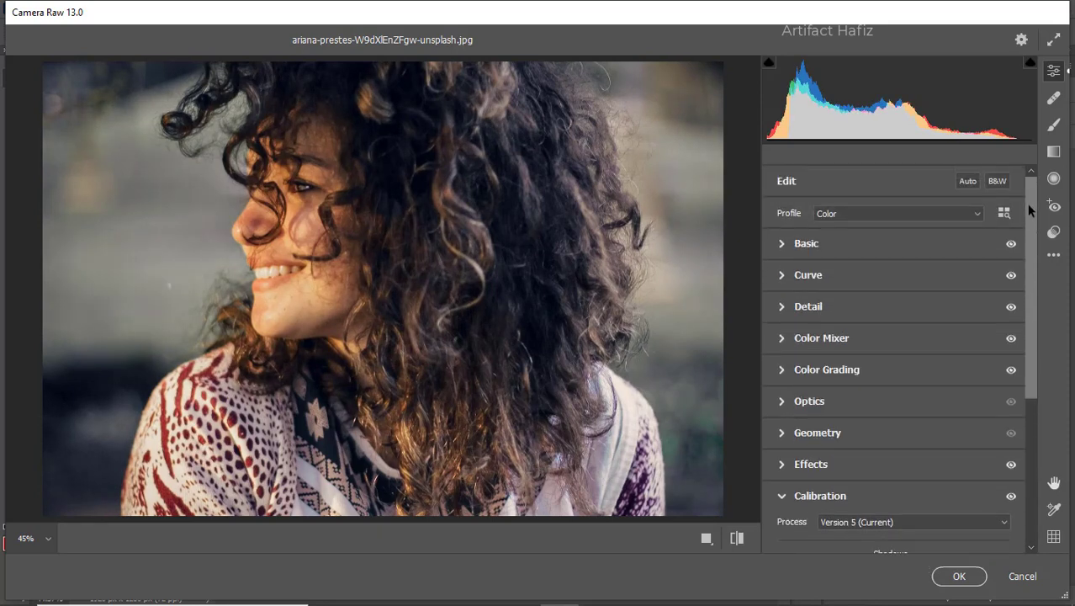
left_click(801, 276)
left_click(864, 247)
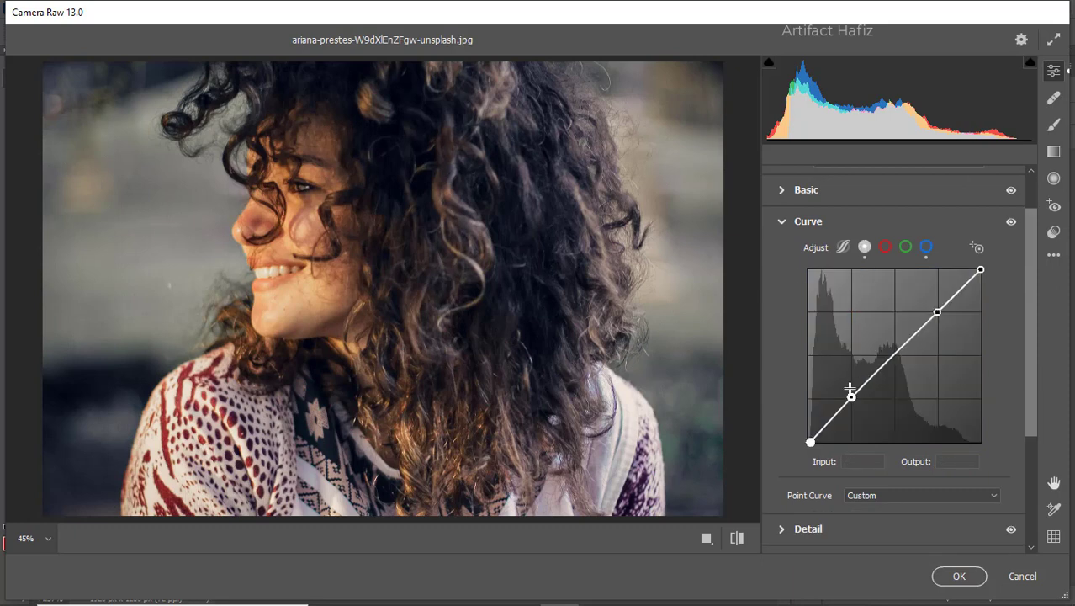
left_click_drag(849, 389, 857, 397)
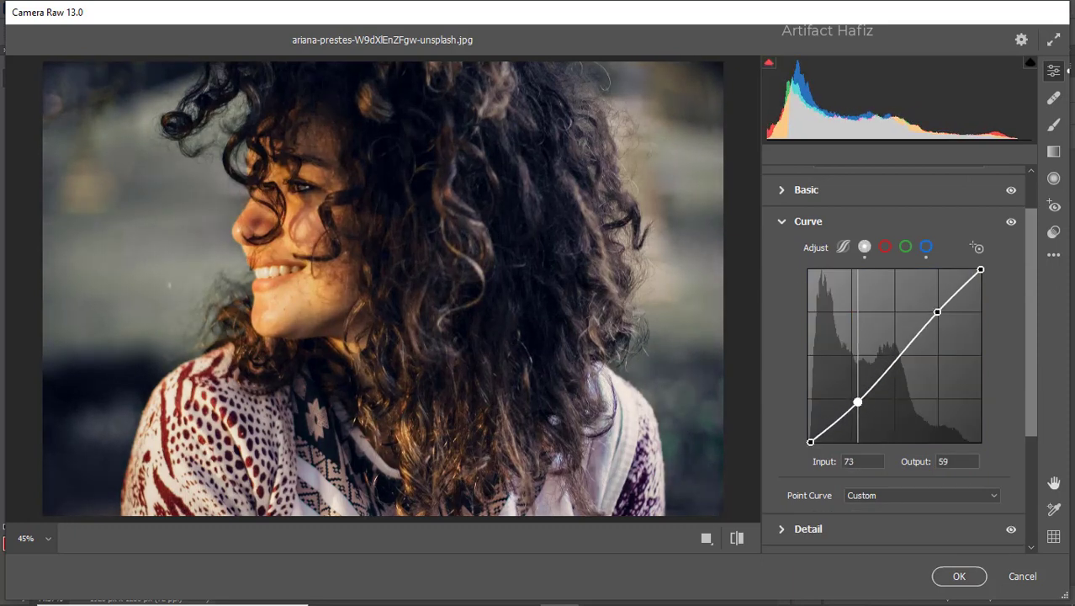
left_click_drag(937, 312, 940, 311)
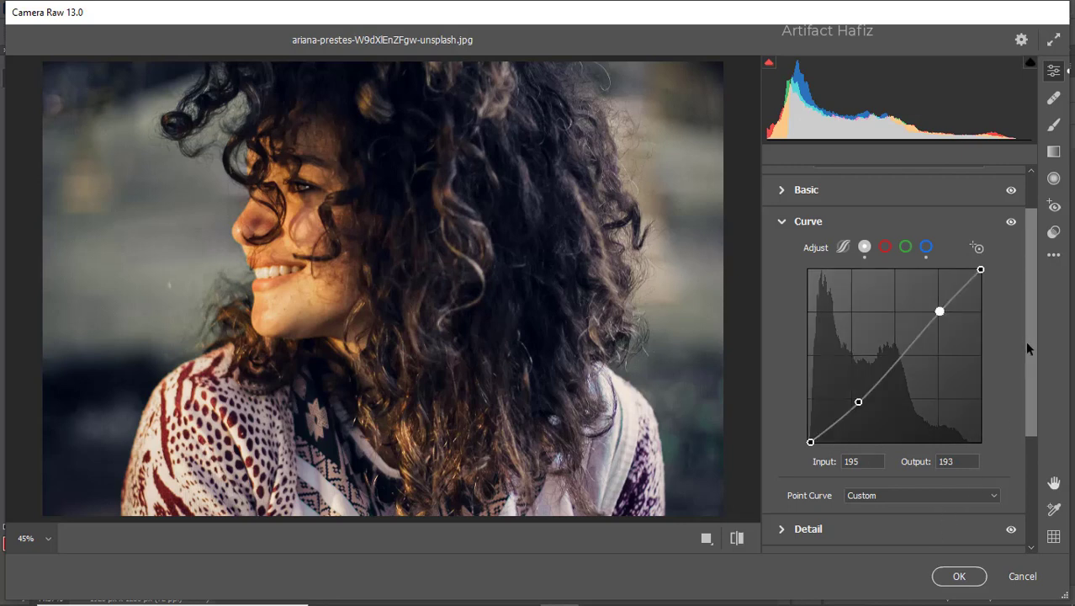
- Add a graduated filter from the photo's upper-left corner to the woman's chin with Temperature +39 and Exposure +1.50, and apply the Camera Raw edits
left_click(1054, 152)
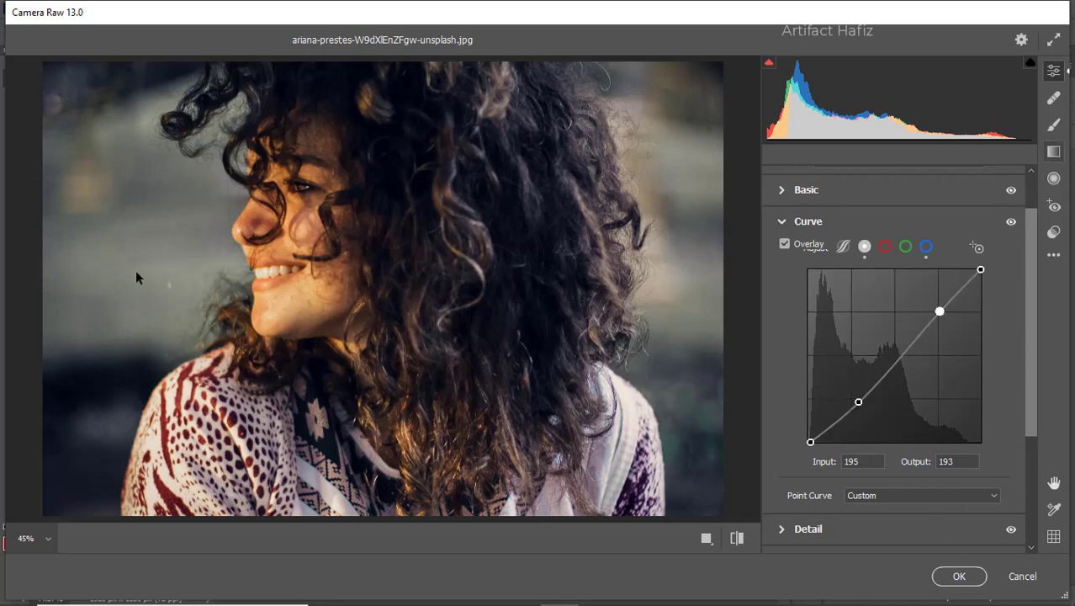
left_click_drag(55, 90, 236, 191)
left_click_drag(896, 311, 940, 312)
left_click_drag(895, 374, 939, 375)
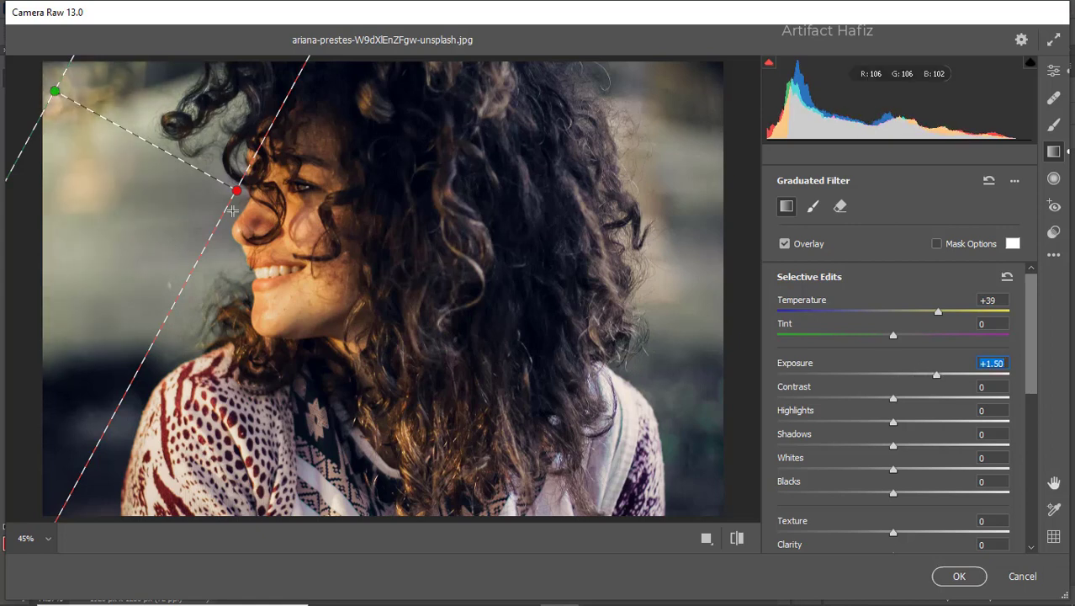
left_click_drag(238, 191, 261, 300)
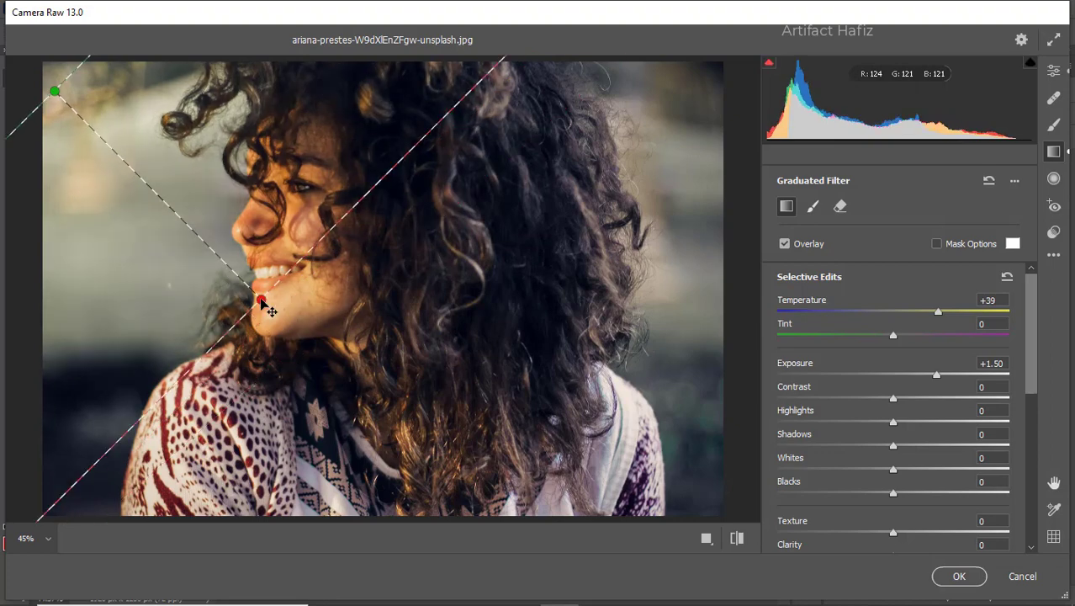
left_click(959, 576)
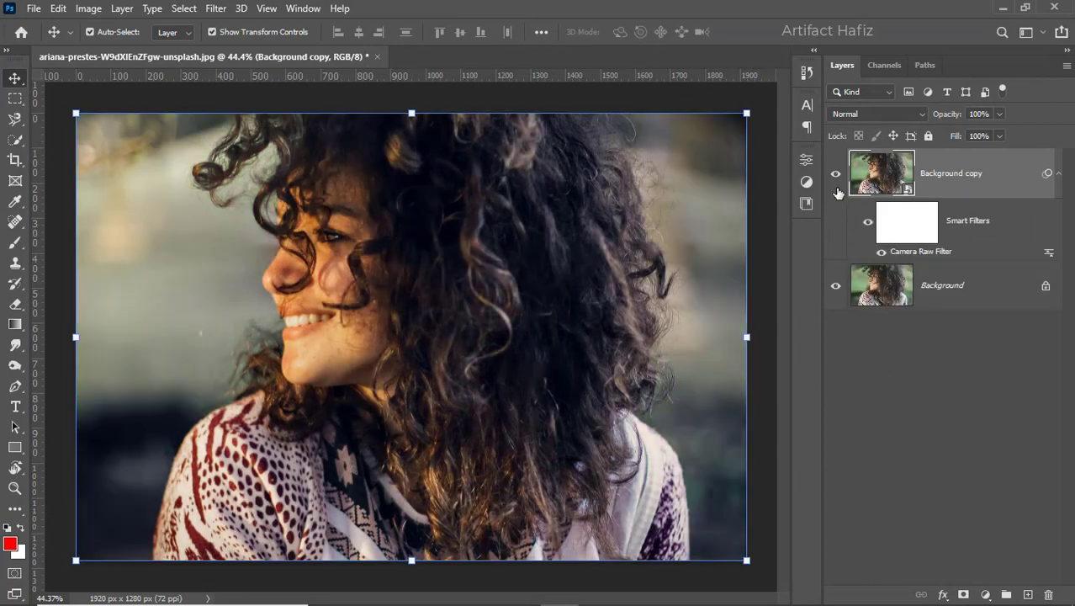
- Compare the graded portrait with the original by toggling the visibility of the Background copy layer
left_click(836, 176)
left_click(836, 177)
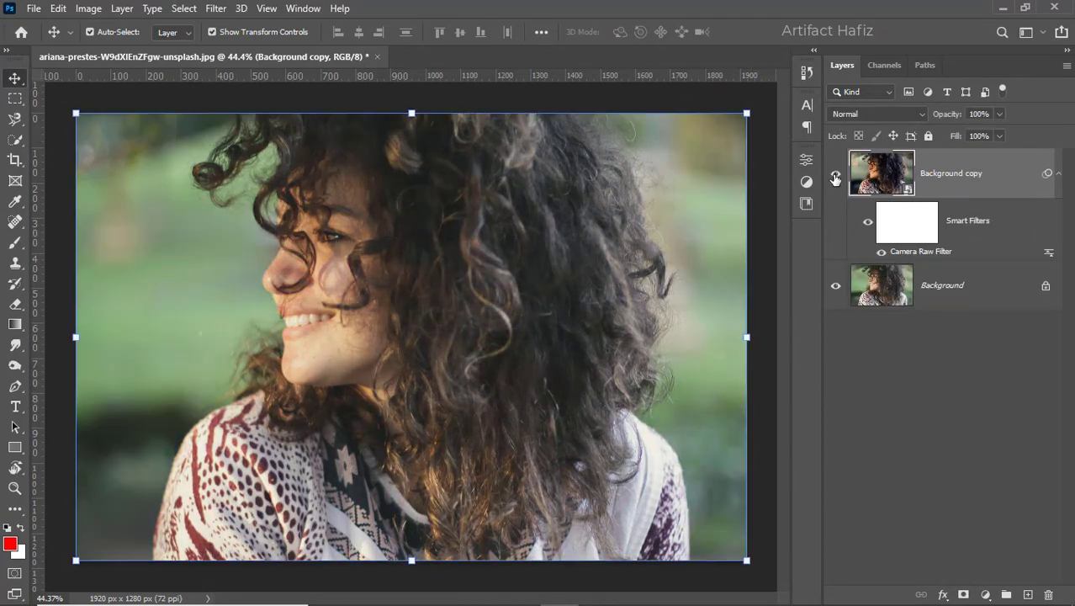
left_click(835, 177)
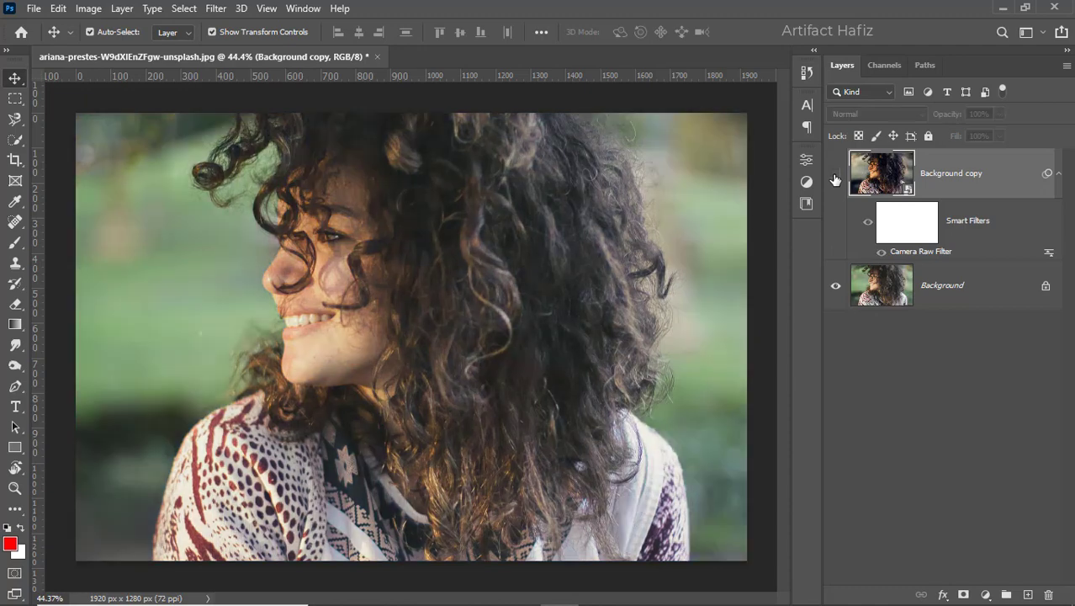
left_click(836, 176)
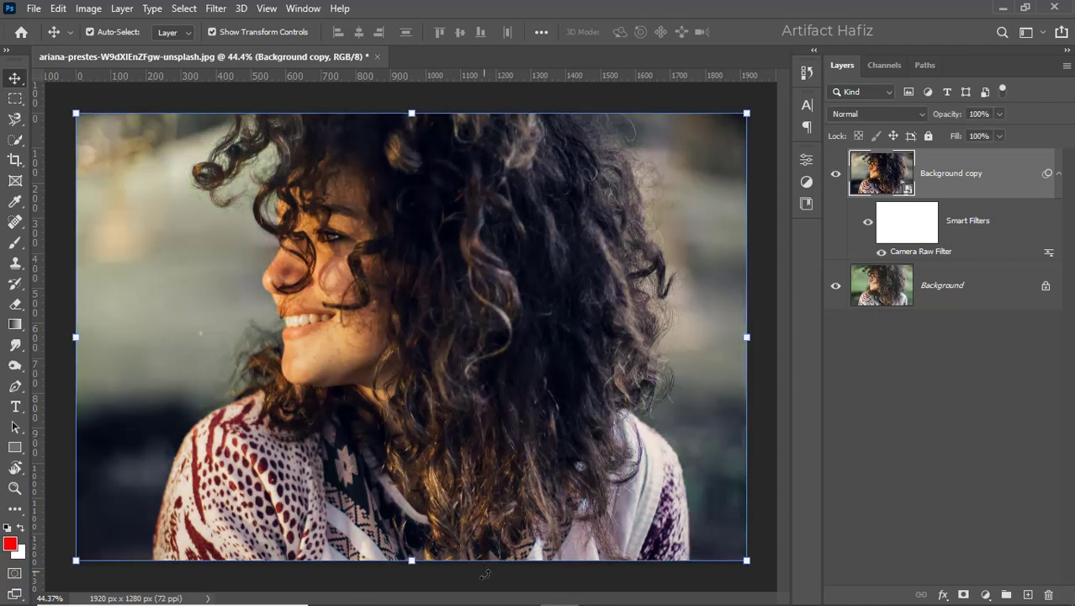